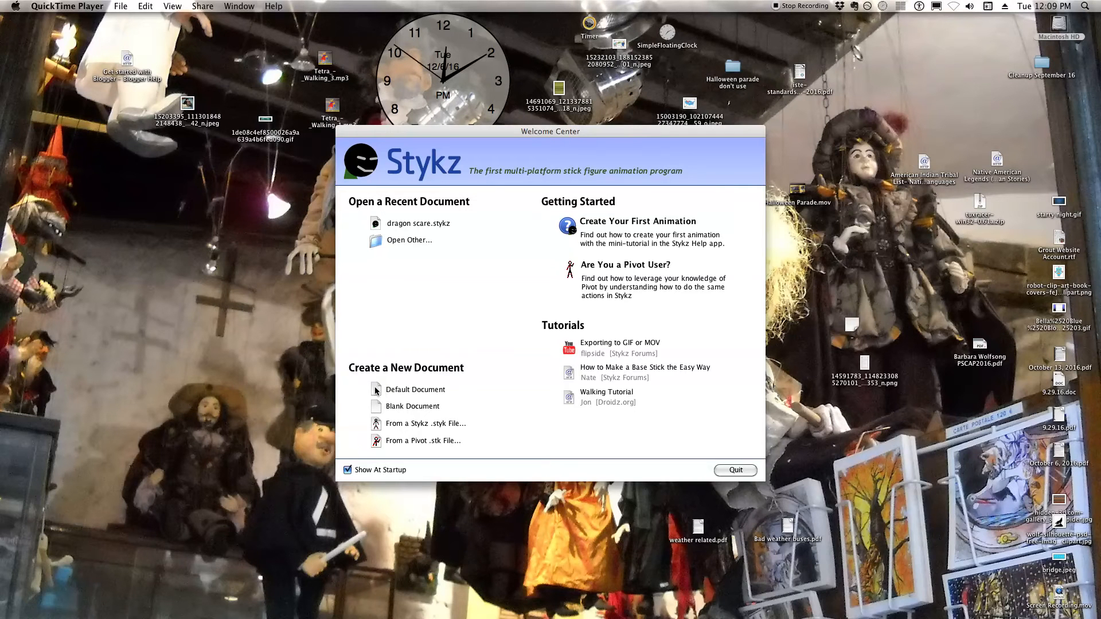
# Step: Create a default document and tidy the workspace by moving the Frames window nearer the stage and closing the Library
pyautogui.click(377, 391)
pyautogui.click(408, 391)
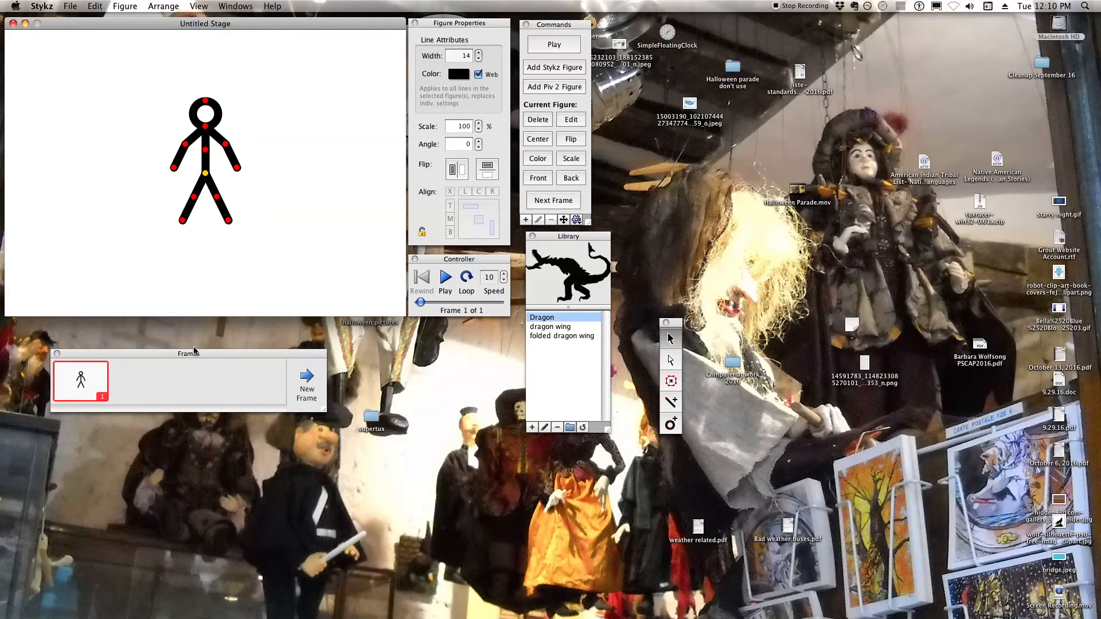
pyautogui.moveTo(195, 356); pyautogui.dragTo(212, 335)
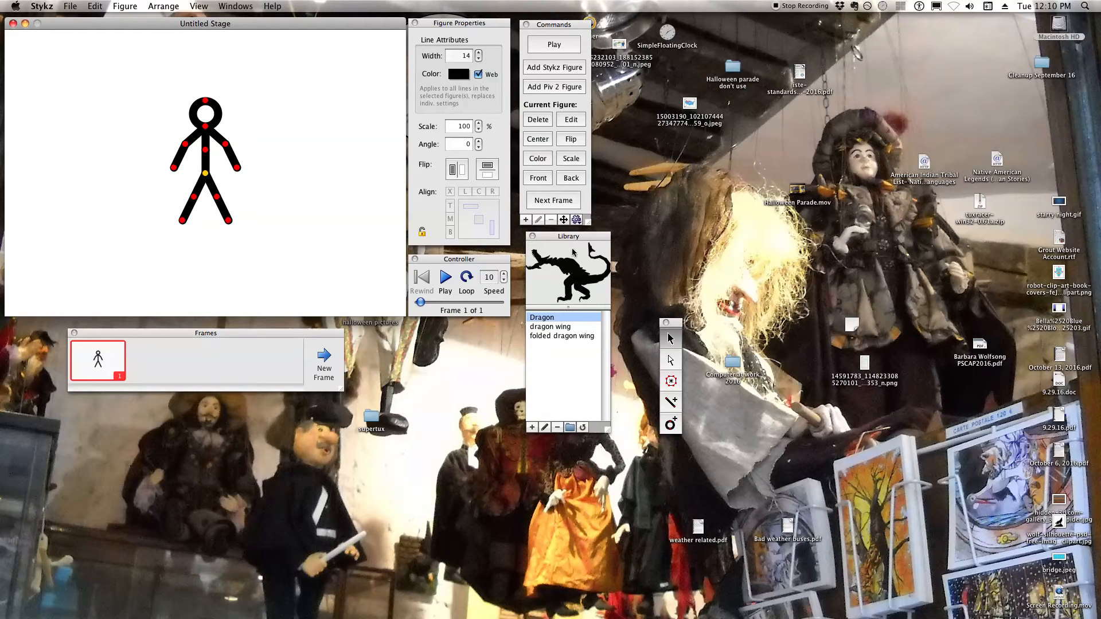
pyautogui.click(533, 237)
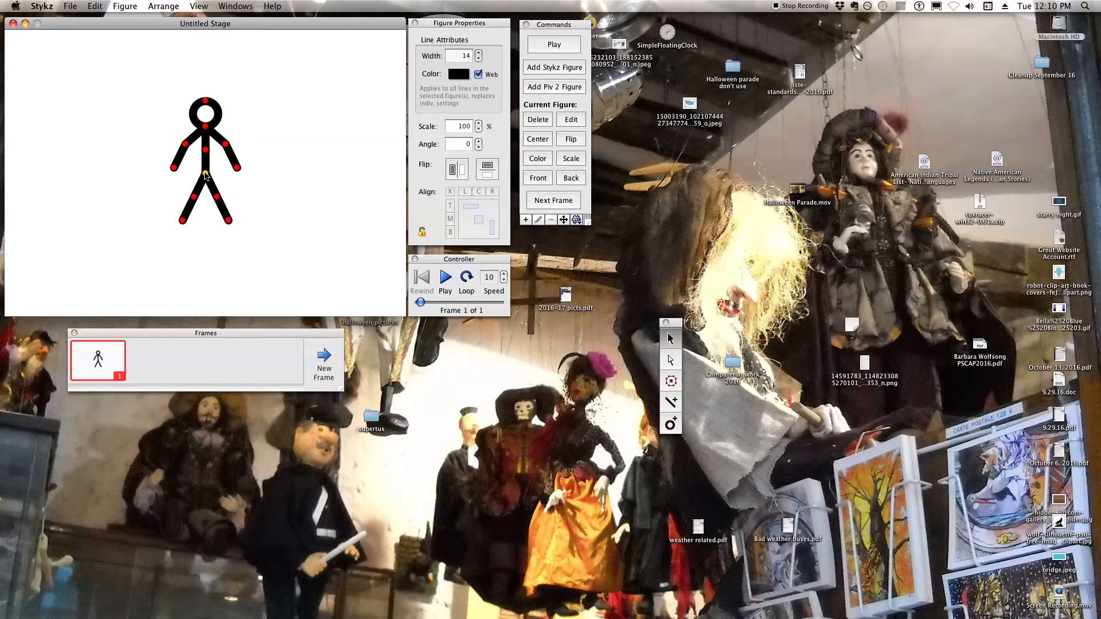
# Step: Move the stick figure to the left side of the stage and pose its arms and legs closer to the body
pyautogui.moveTo(206, 175); pyautogui.dragTo(97, 179)
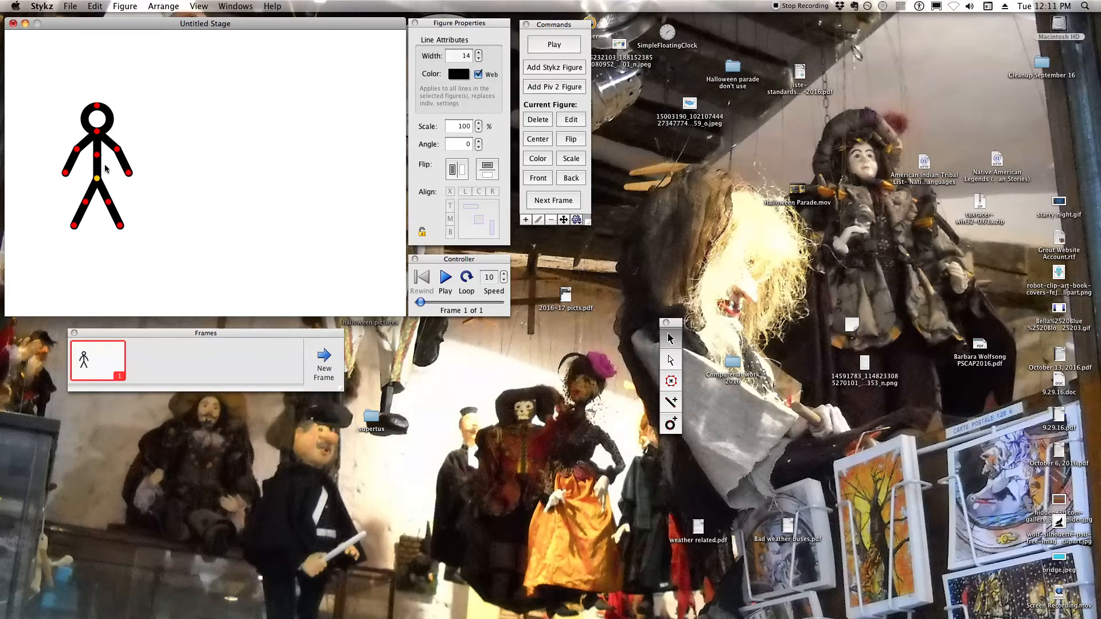
pyautogui.moveTo(118, 152); pyautogui.dragTo(69, 180)
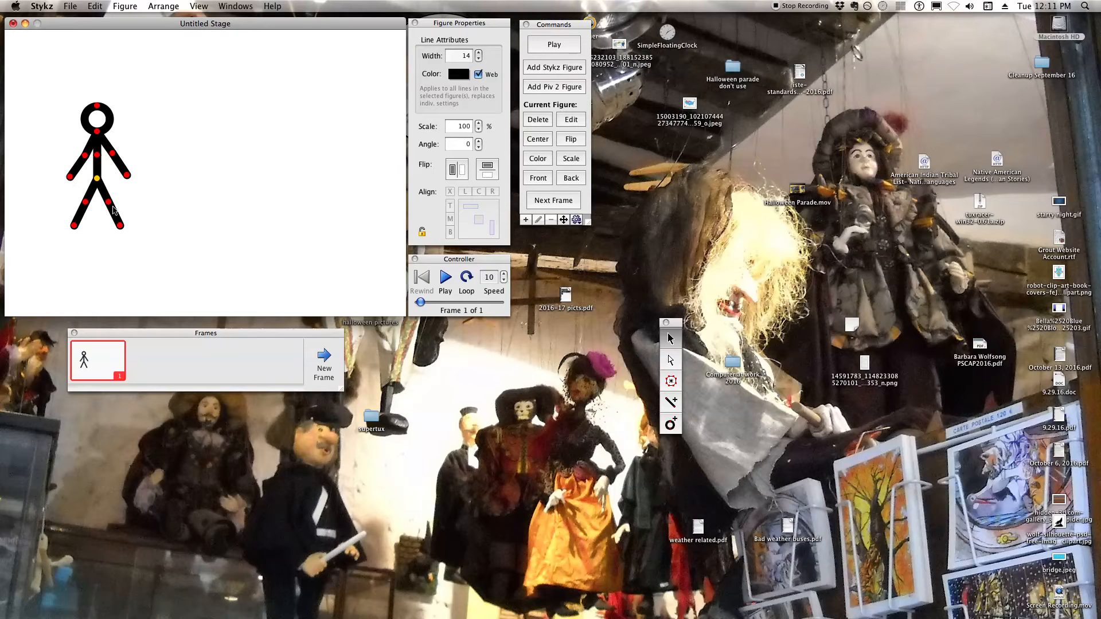
pyautogui.moveTo(121, 227); pyautogui.dragTo(83, 230)
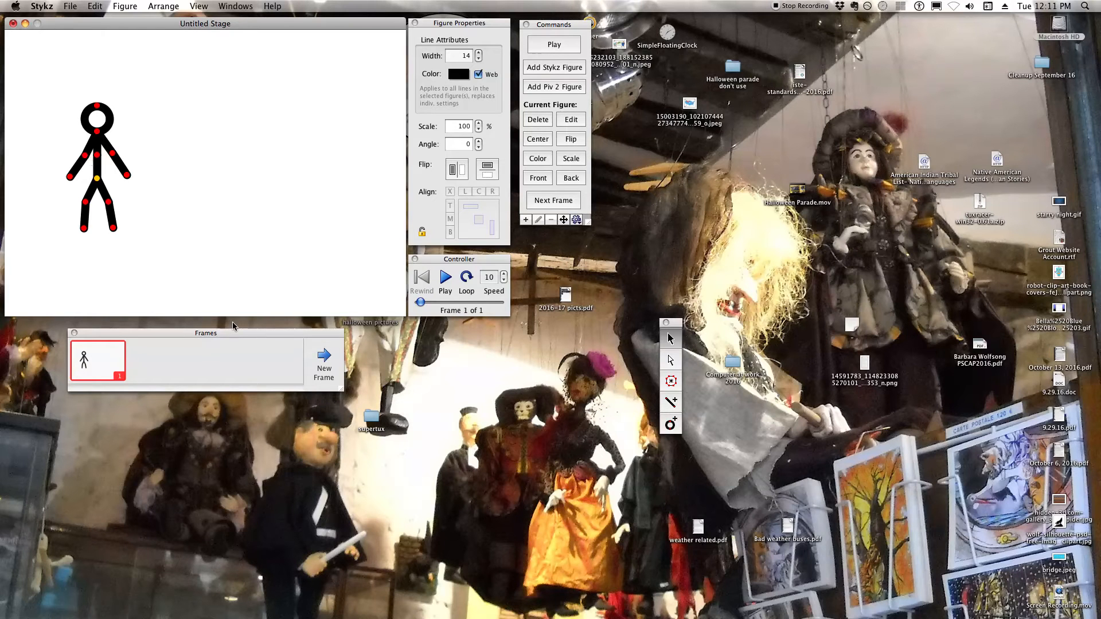
# Step: Add frame 2 and pose the figure with its arms and legs spread slightly outward and its head tilted left
pyautogui.click(326, 356)
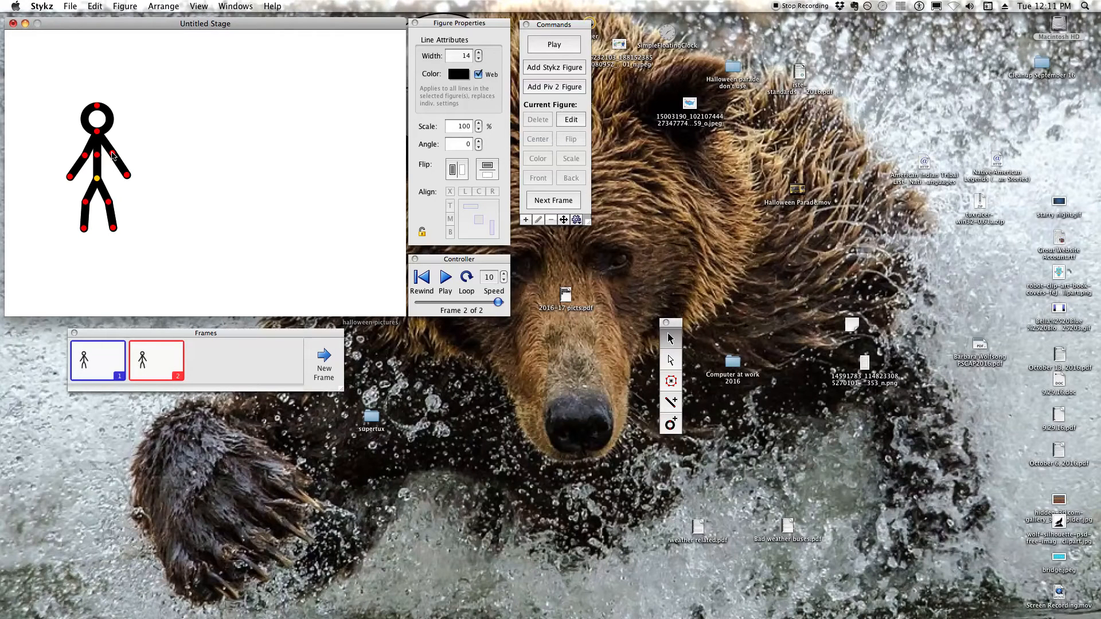
pyautogui.moveTo(113, 156); pyautogui.dragTo(116, 151)
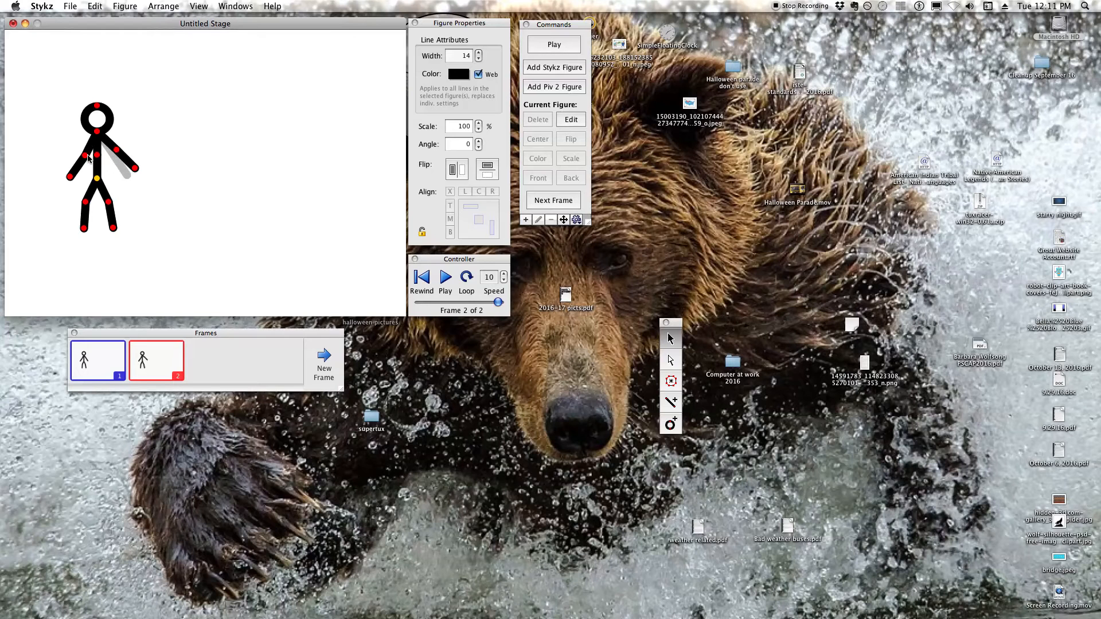
pyautogui.moveTo(84, 154); pyautogui.dragTo(77, 152)
pyautogui.moveTo(111, 203); pyautogui.dragTo(116, 202)
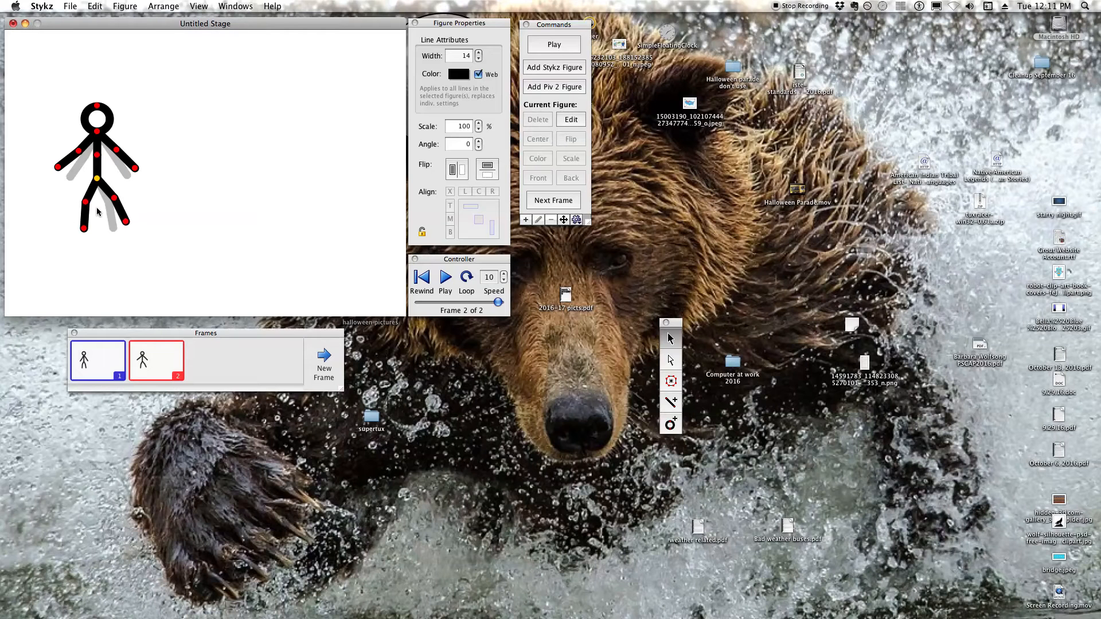
pyautogui.moveTo(84, 230); pyautogui.dragTo(81, 230)
pyautogui.moveTo(96, 106); pyautogui.dragTo(93, 108)
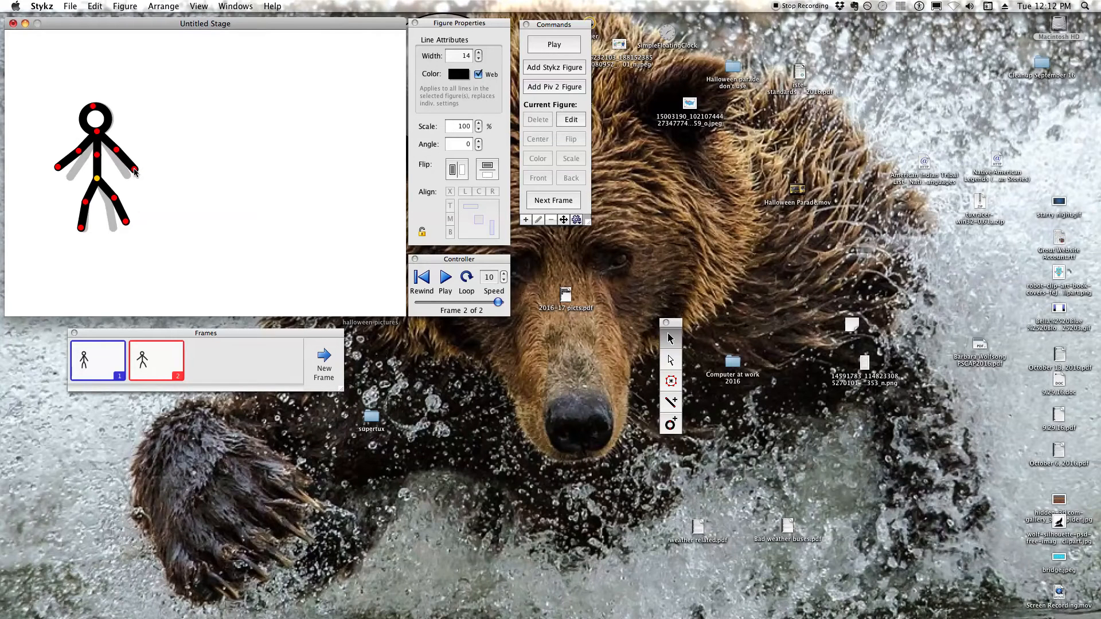
pyautogui.moveTo(59, 170); pyautogui.dragTo(62, 172)
pyautogui.moveTo(115, 199); pyautogui.dragTo(113, 201)
pyautogui.moveTo(111, 200); pyautogui.dragTo(124, 228)
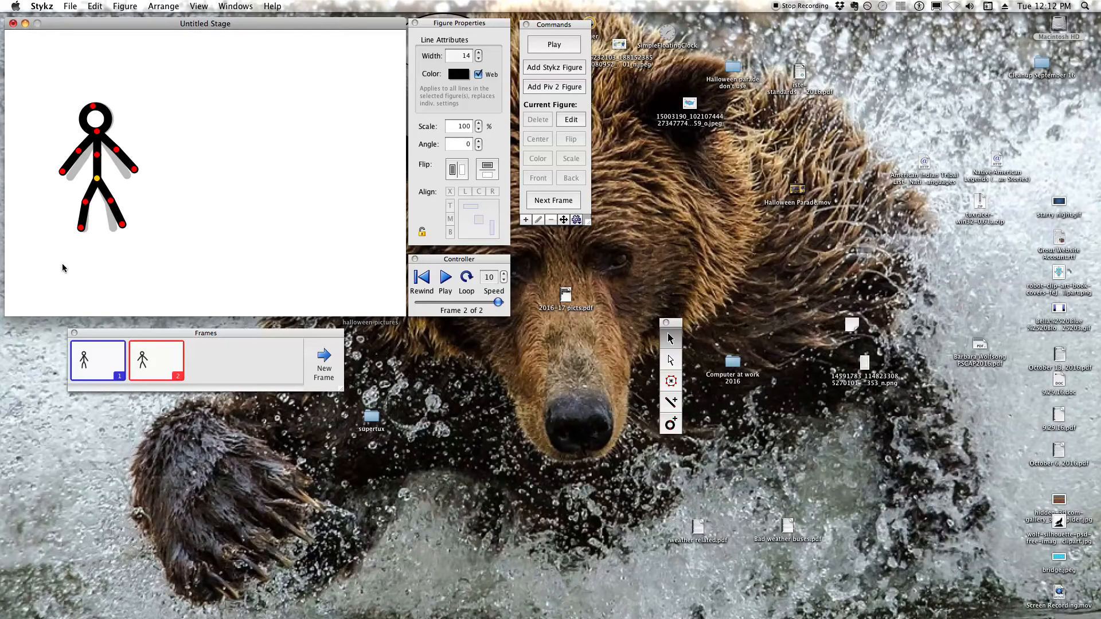
# Step: Add frame 3 and pose the figure with its right-hand arm raised, head upright and right-hand foot moved inward
pyautogui.click(324, 357)
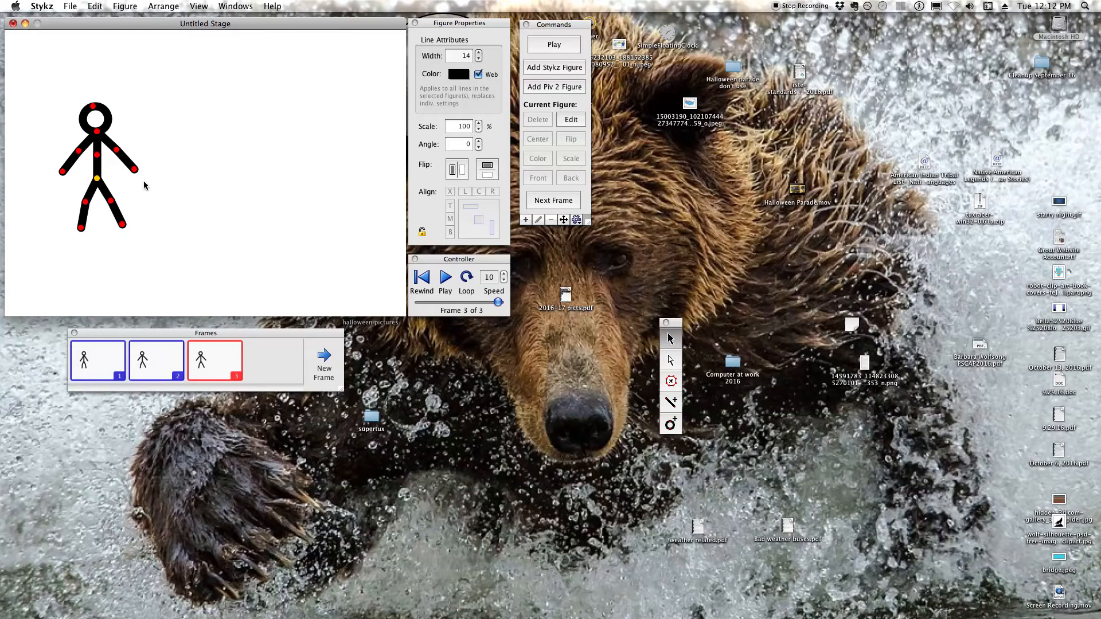
pyautogui.moveTo(137, 172); pyautogui.dragTo(143, 167)
pyautogui.moveTo(116, 152); pyautogui.dragTo(147, 166)
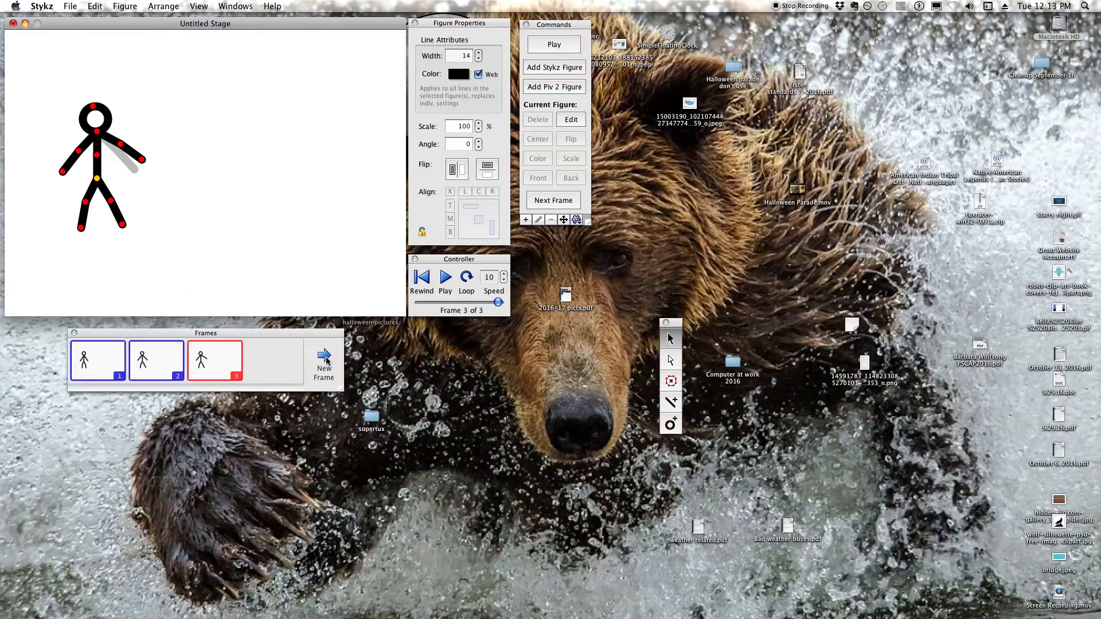
pyautogui.moveTo(93, 106); pyautogui.dragTo(98, 110)
pyautogui.moveTo(122, 227); pyautogui.dragTo(119, 229)
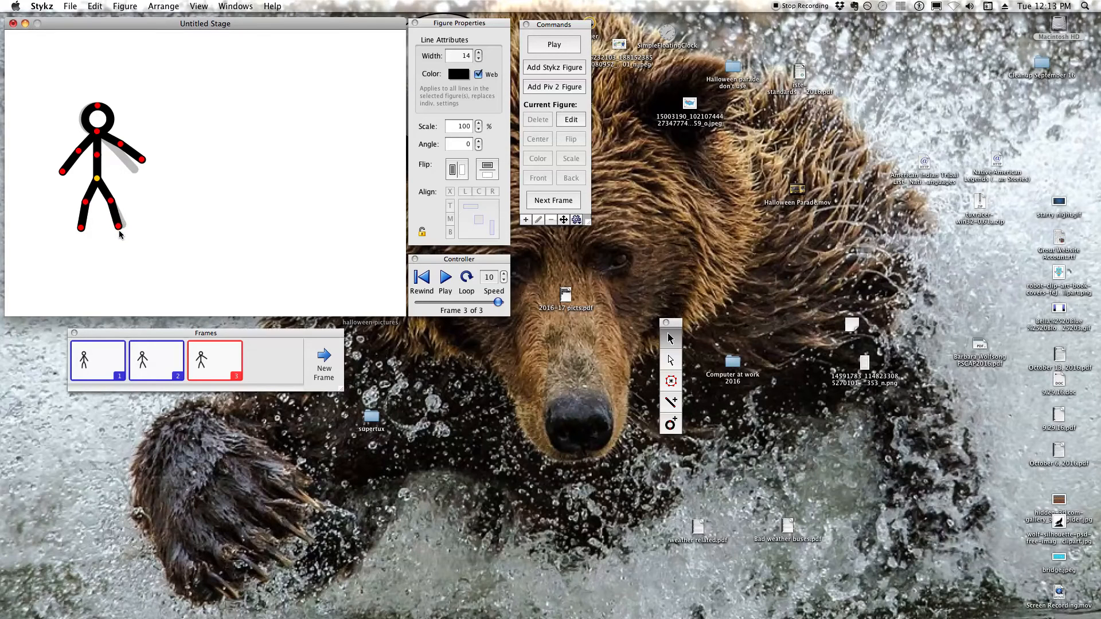
# Step: Add frame 4 and pose the figure with its legs drawn together and both arms lowered
pyautogui.click(324, 360)
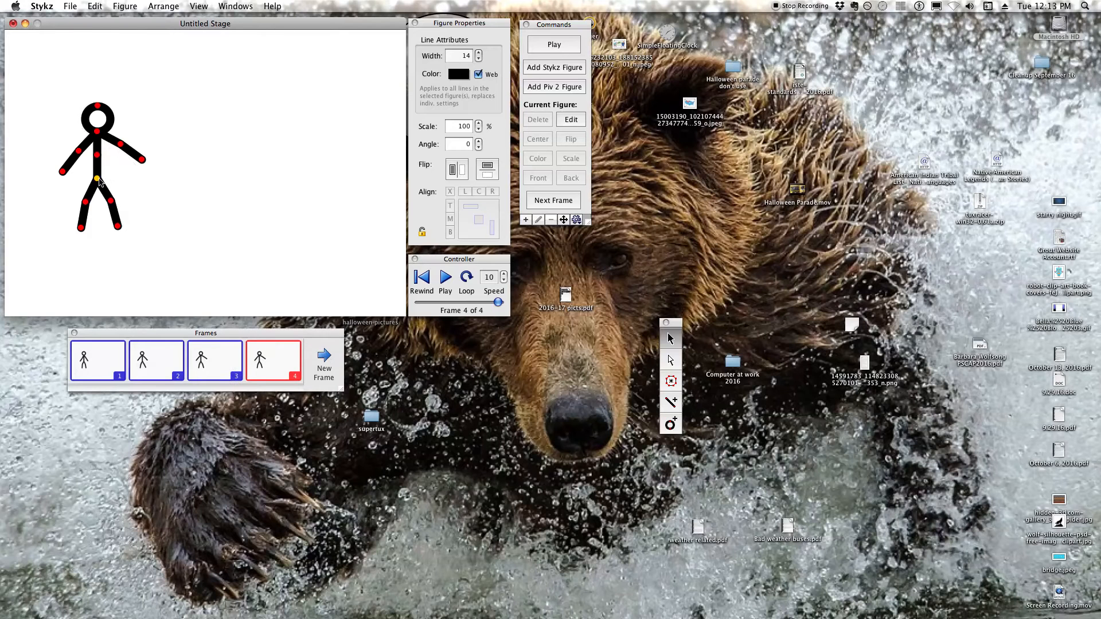
pyautogui.moveTo(111, 202); pyautogui.dragTo(87, 232)
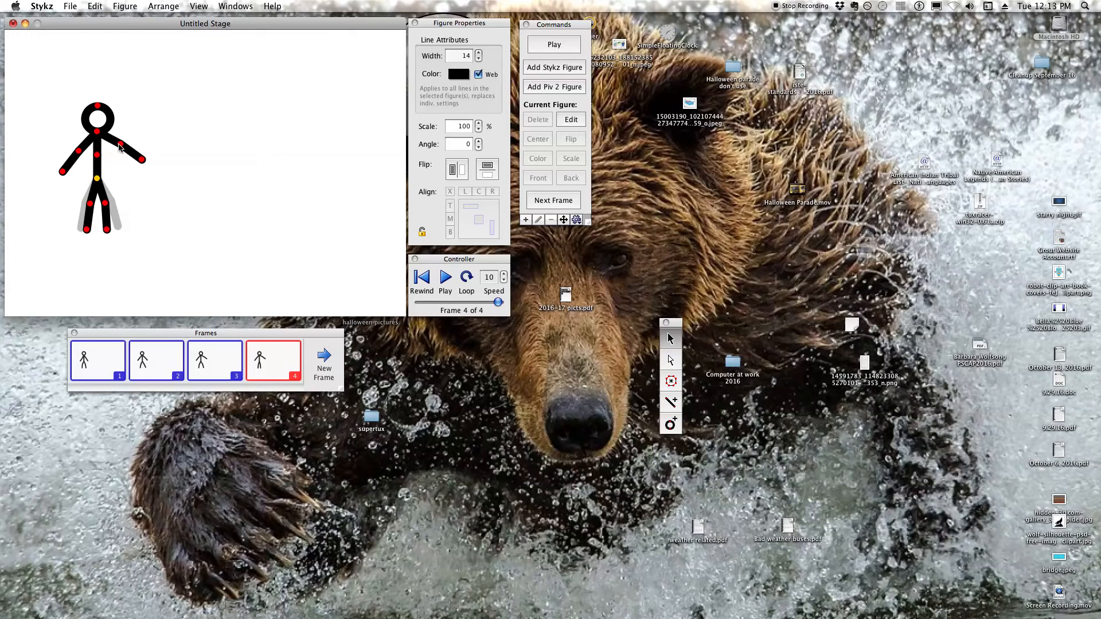
pyautogui.moveTo(118, 144); pyautogui.dragTo(86, 159)
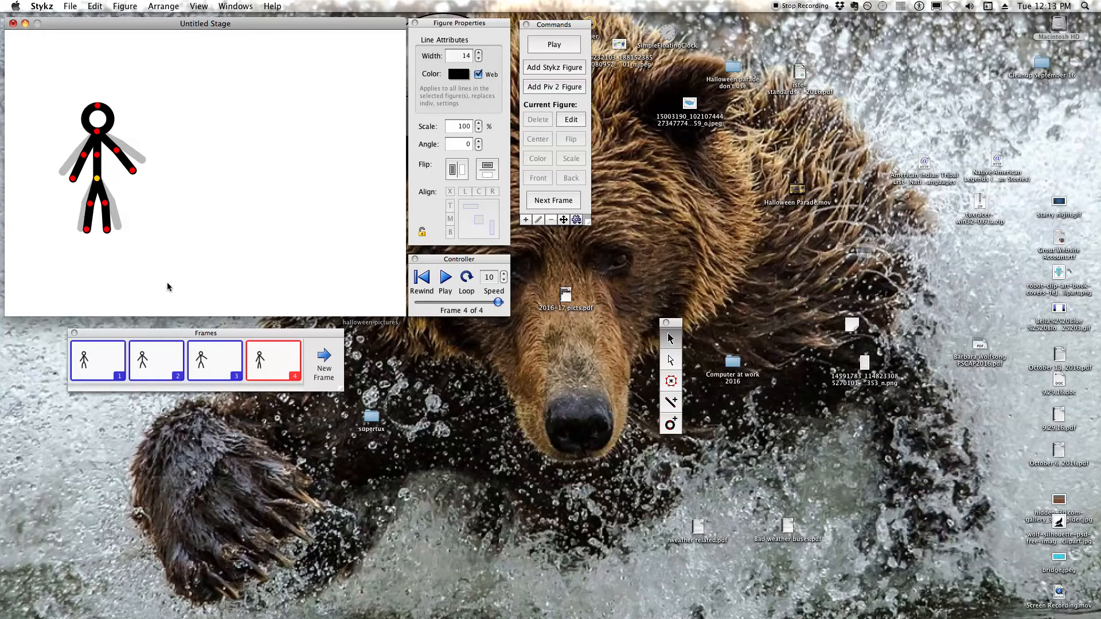
# Step: Add frame 5 and pose the figure with its arms nearer the body, knees together and right-hand foot stepping outward
pyautogui.click(325, 357)
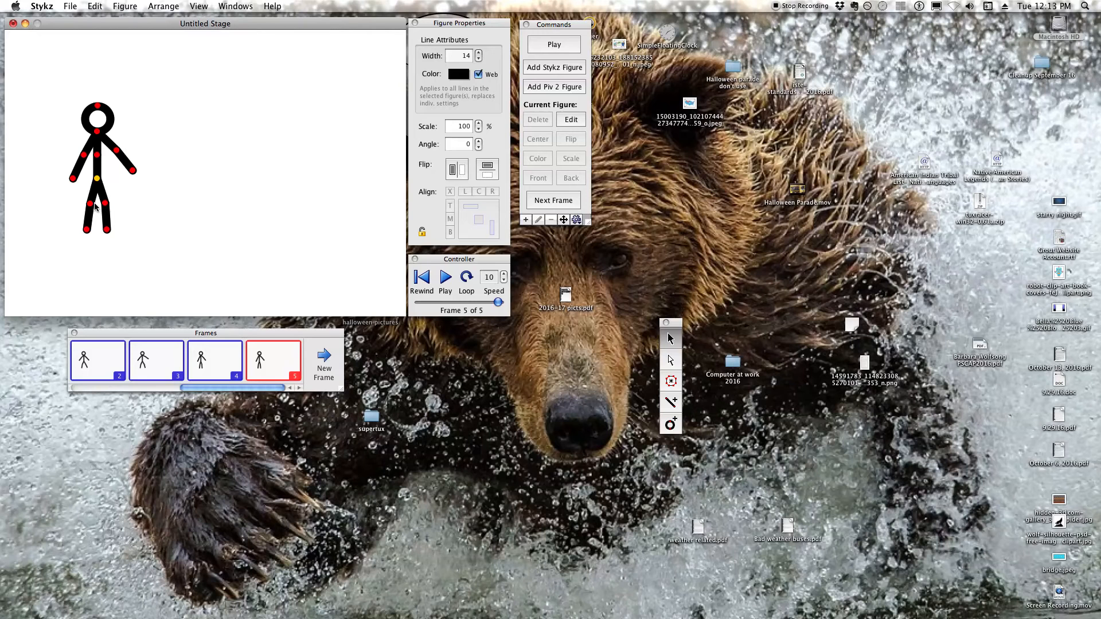
pyautogui.moveTo(90, 204); pyautogui.dragTo(99, 208)
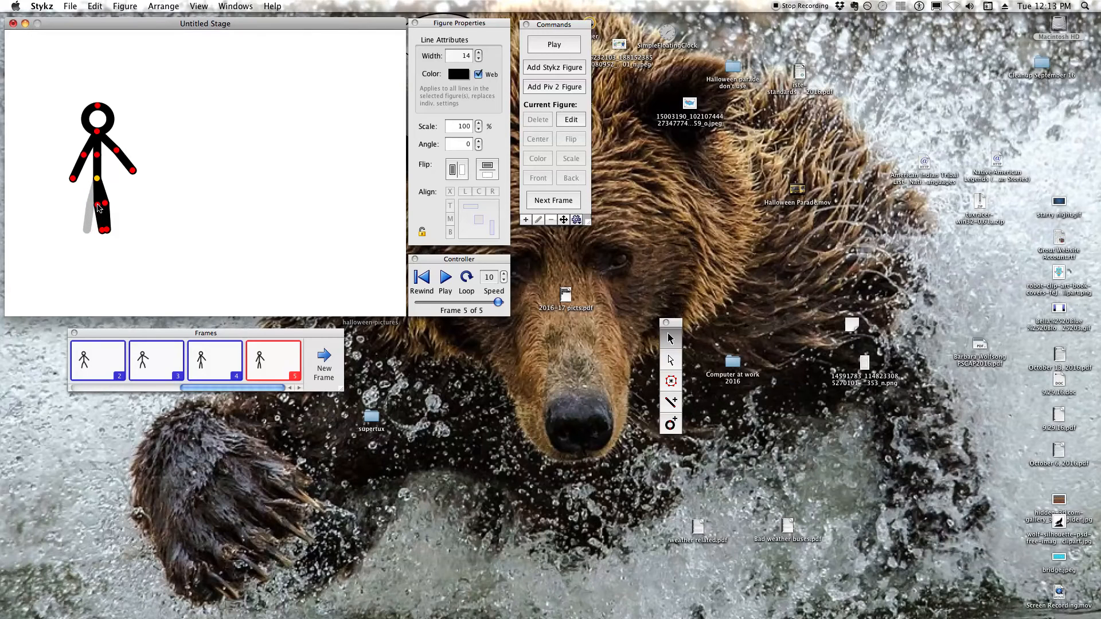
pyautogui.moveTo(117, 154); pyautogui.dragTo(110, 155)
pyautogui.moveTo(97, 208); pyautogui.dragTo(106, 208)
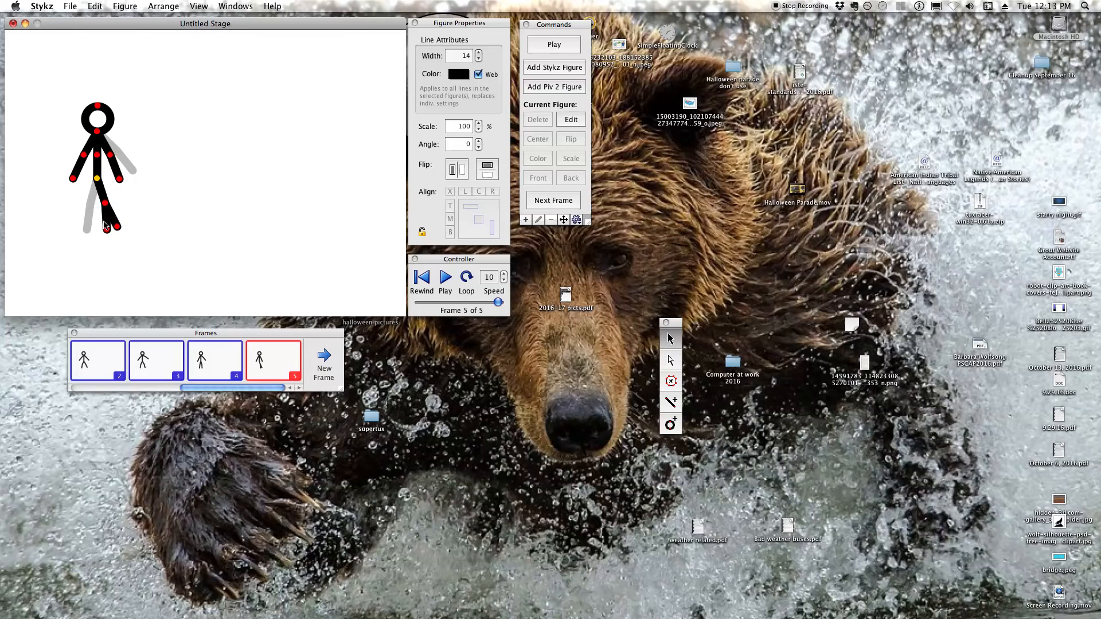
pyautogui.moveTo(105, 206); pyautogui.dragTo(98, 204)
pyautogui.moveTo(85, 155); pyautogui.dragTo(86, 155)
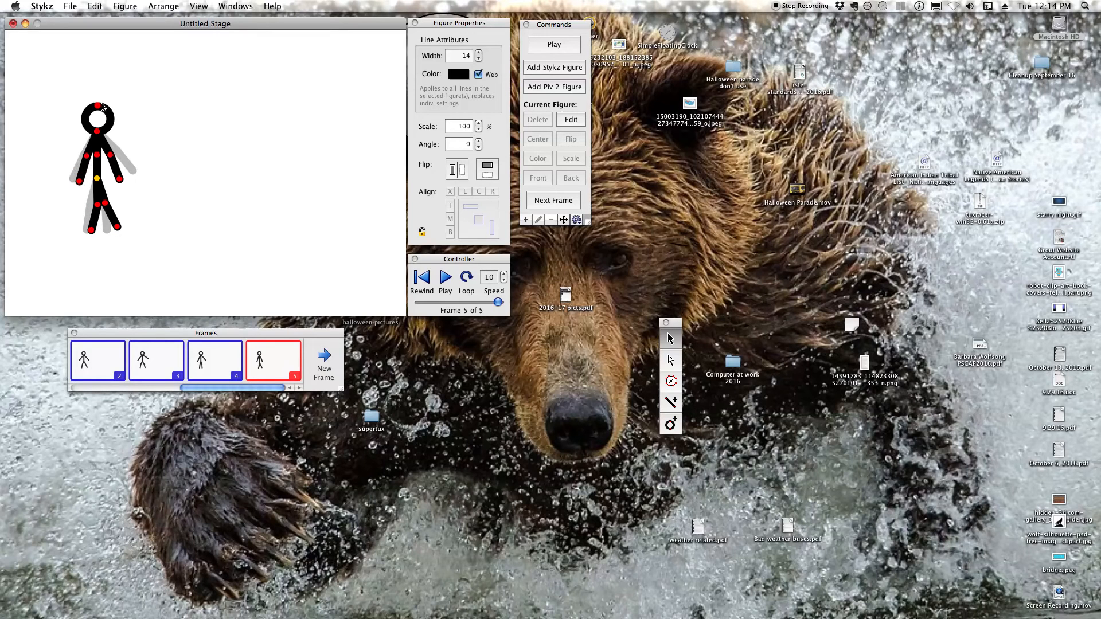
# Step: Add frame 6, move the Controller beside the Frames window, and play the animation to preview it
pyautogui.click(324, 361)
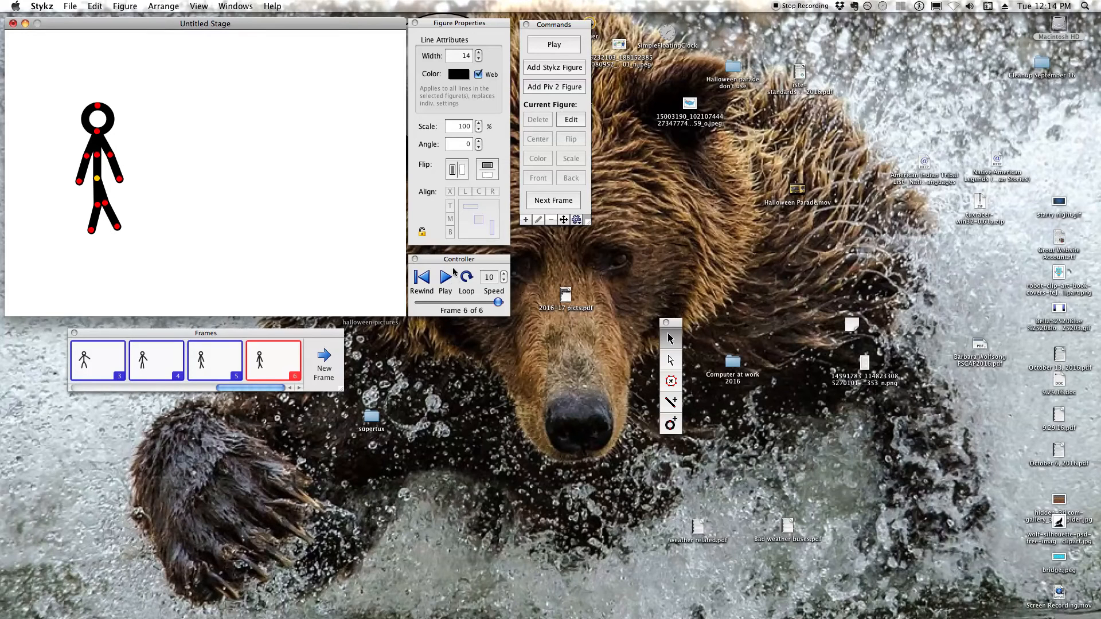
pyautogui.moveTo(455, 260); pyautogui.dragTo(402, 330)
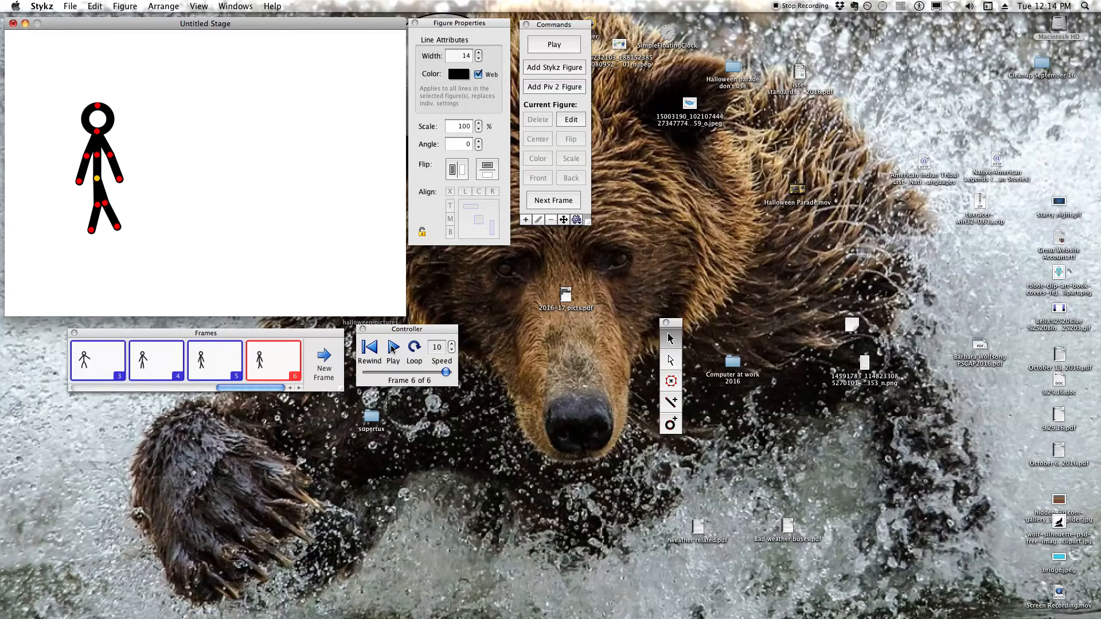
pyautogui.click(391, 349)
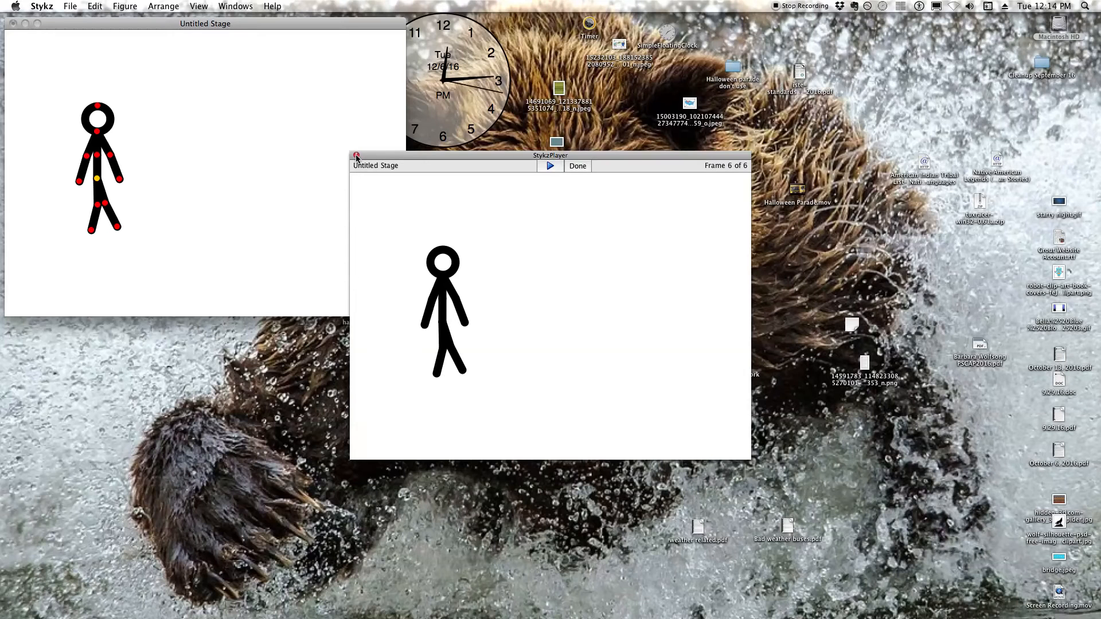
pyautogui.click(578, 166)
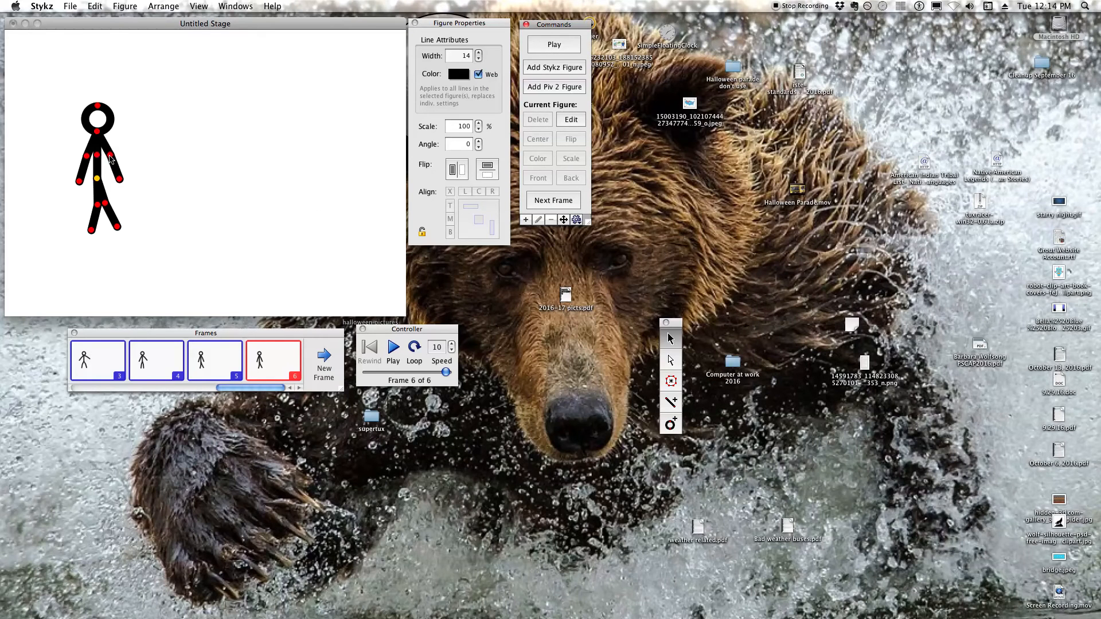
# Step: Pose frame 6 with the torso leaning right, the arms shifted with it and the right-hand foot pulled inward
pyautogui.moveTo(119, 180); pyautogui.dragTo(130, 178)
pyautogui.moveTo(97, 160); pyautogui.dragTo(105, 159)
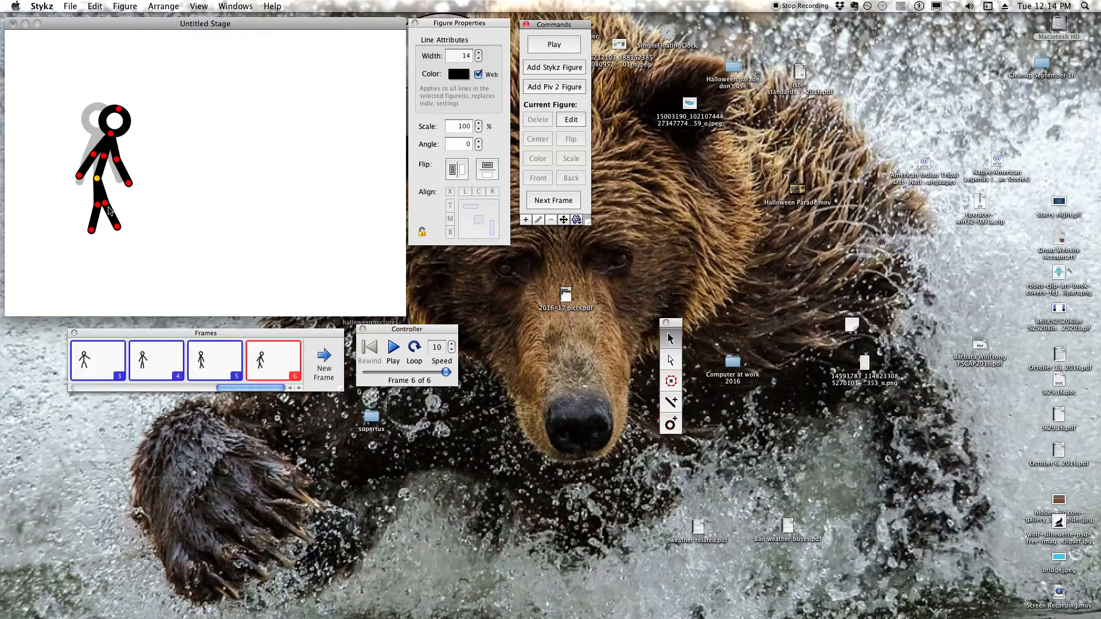
pyautogui.moveTo(117, 228); pyautogui.dragTo(111, 233)
# Step: Add frame 7 and pose the figure with its right-hand leg stepping forward and its torso more upright
pyautogui.click(322, 355)
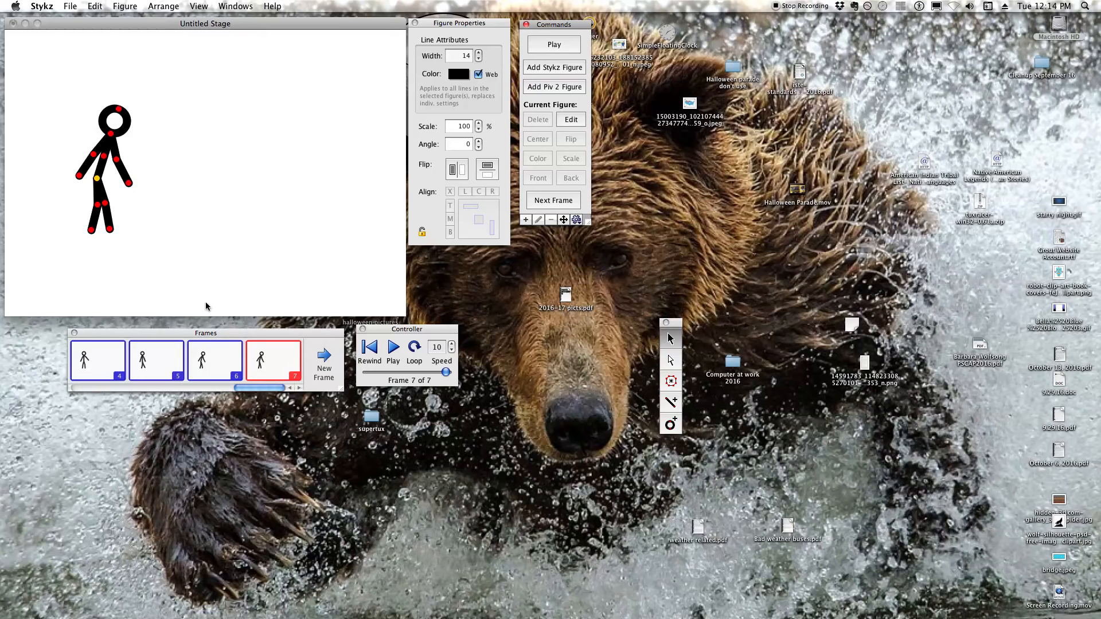
pyautogui.moveTo(98, 210)
pyautogui.mouseDown()
pyautogui.moveTo(113, 202)
pyautogui.moveTo(99, 209)
pyautogui.mouseUp()
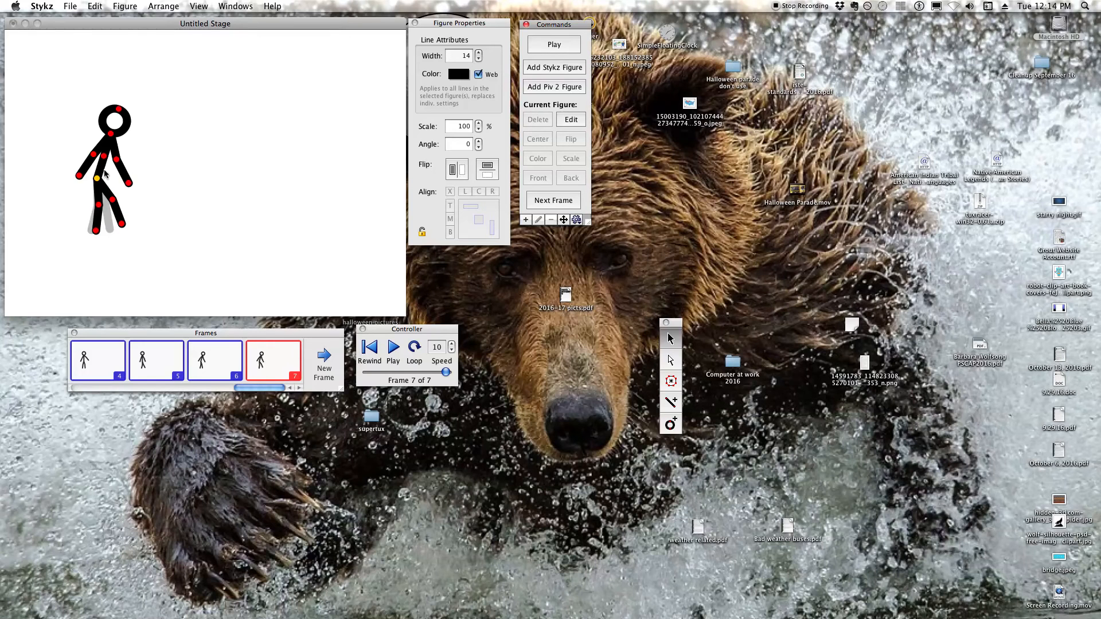
pyautogui.moveTo(110, 137); pyautogui.dragTo(107, 134)
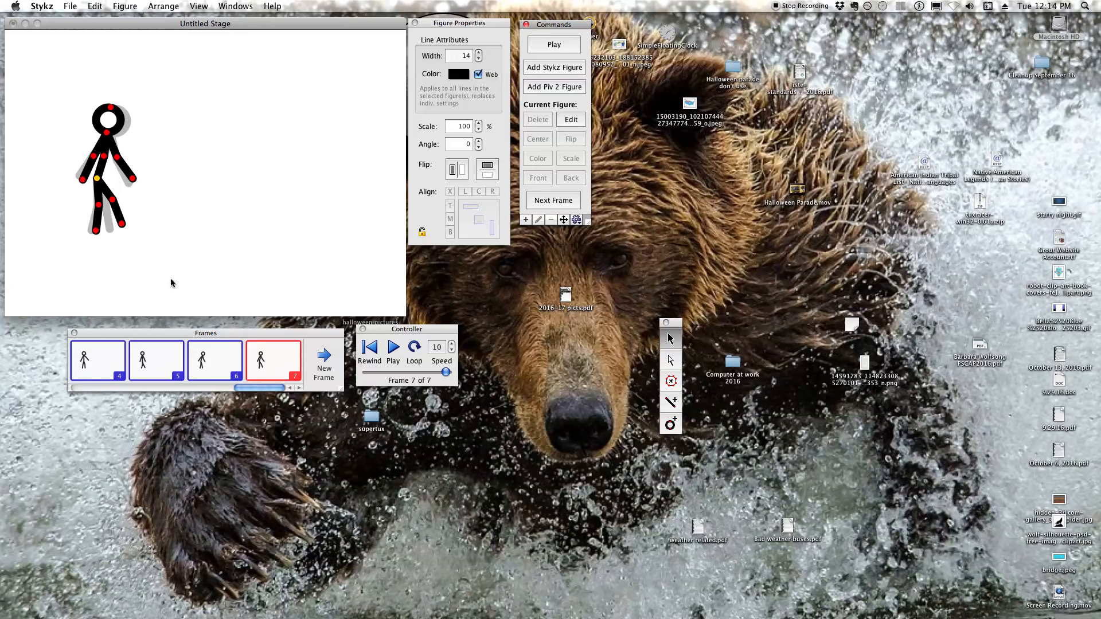
# Step: Add frame 8, shift the figure slightly right, and pose it with the right-hand arm bent outward and the torso leaning forward
pyautogui.click(325, 362)
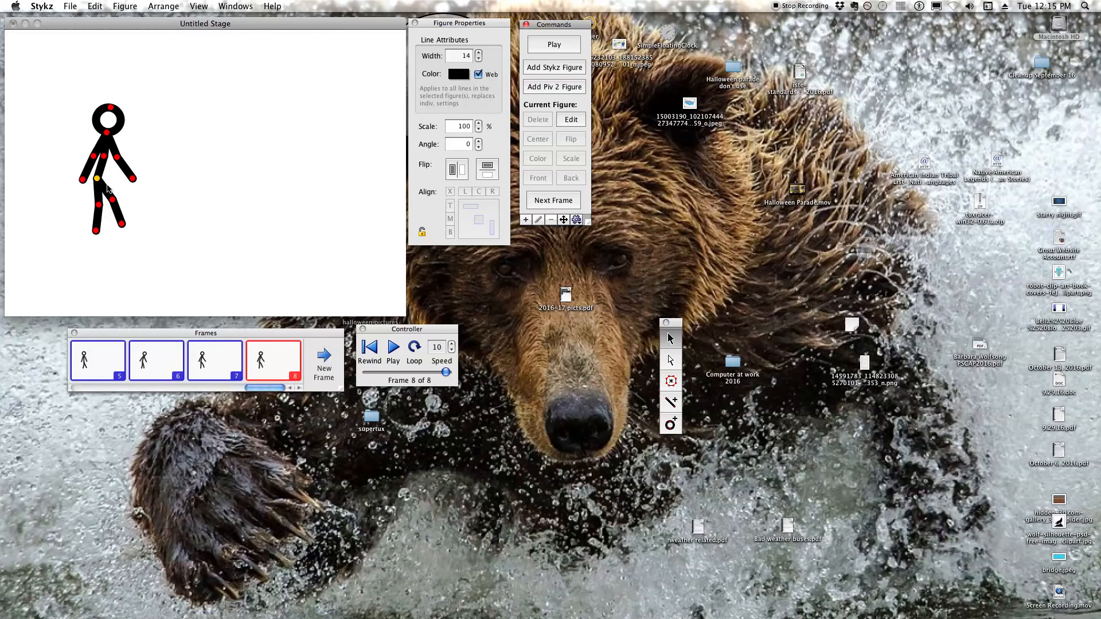
pyautogui.moveTo(98, 181); pyautogui.dragTo(99, 156)
pyautogui.moveTo(121, 107); pyautogui.dragTo(114, 108)
pyautogui.moveTo(123, 203); pyautogui.dragTo(131, 228)
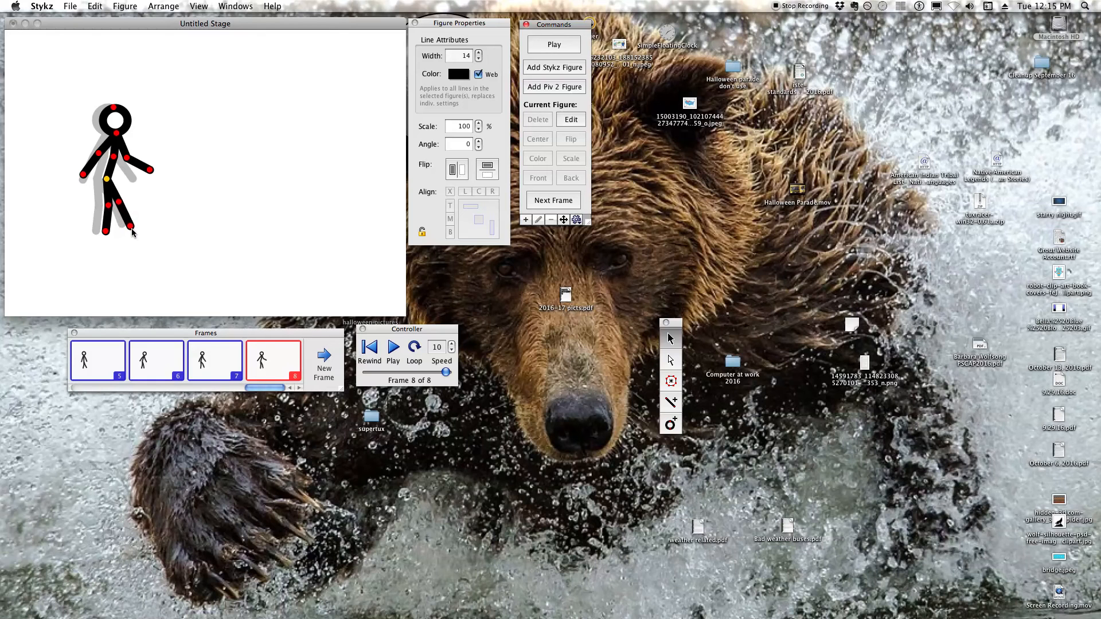
# Step: Add frame 9 and play the animation to preview the movement
pyautogui.click(326, 356)
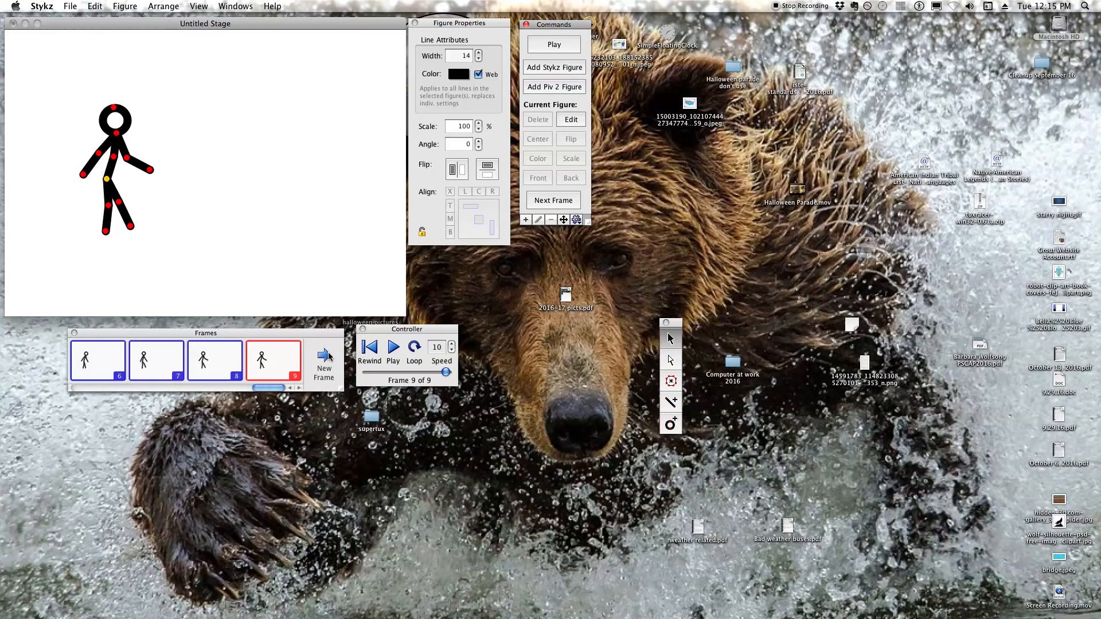
pyautogui.click(393, 350)
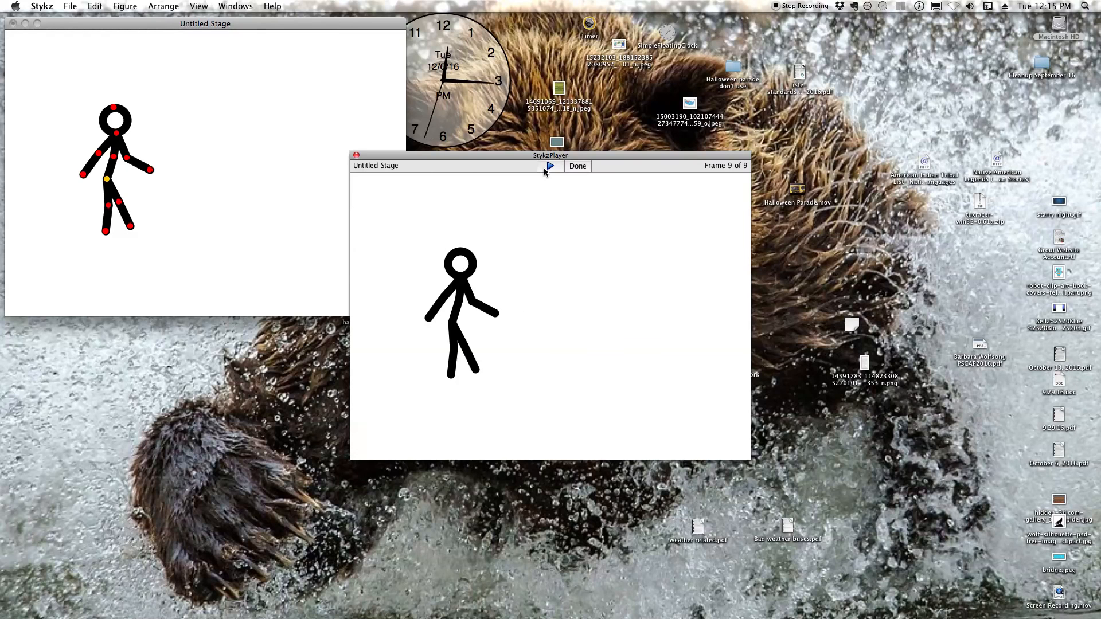
pyautogui.click(577, 167)
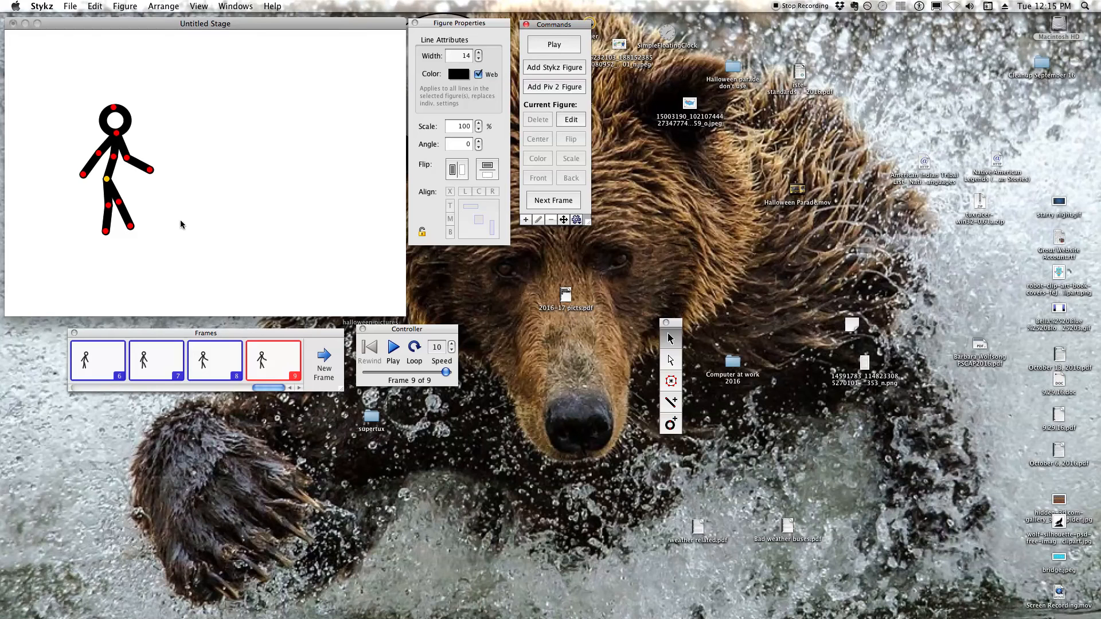
# Step: Add a second Stykz figure to frame 9
pyautogui.click(554, 69)
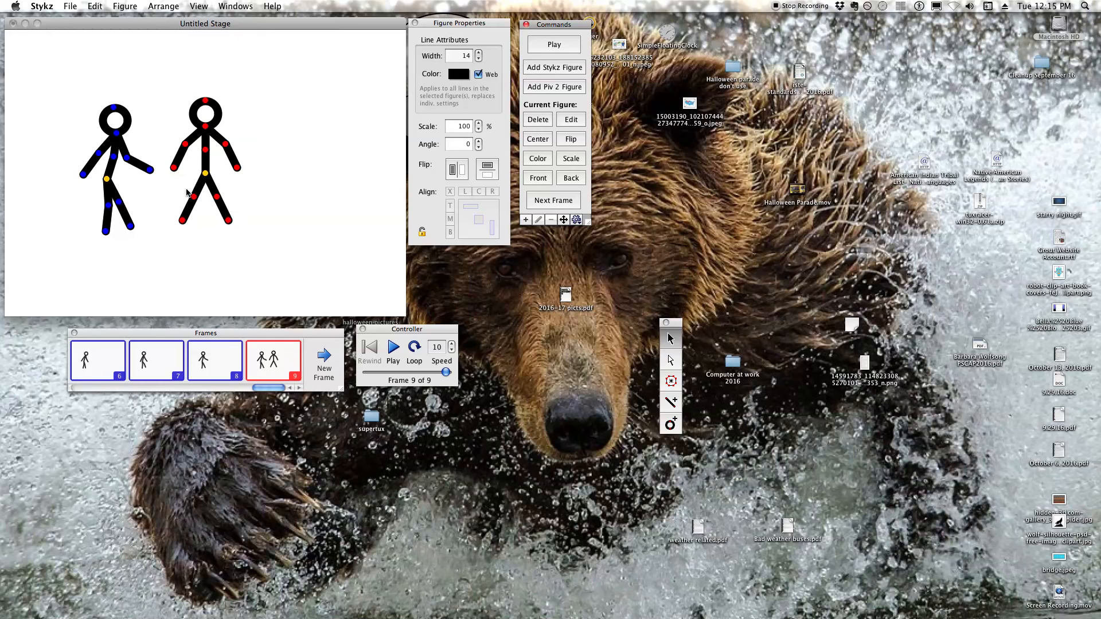
# Step: Move the second figure in frame 9 to the stage's right-hand edge so that it stands partly off stage
pyautogui.moveTo(204, 174); pyautogui.dragTo(411, 192)
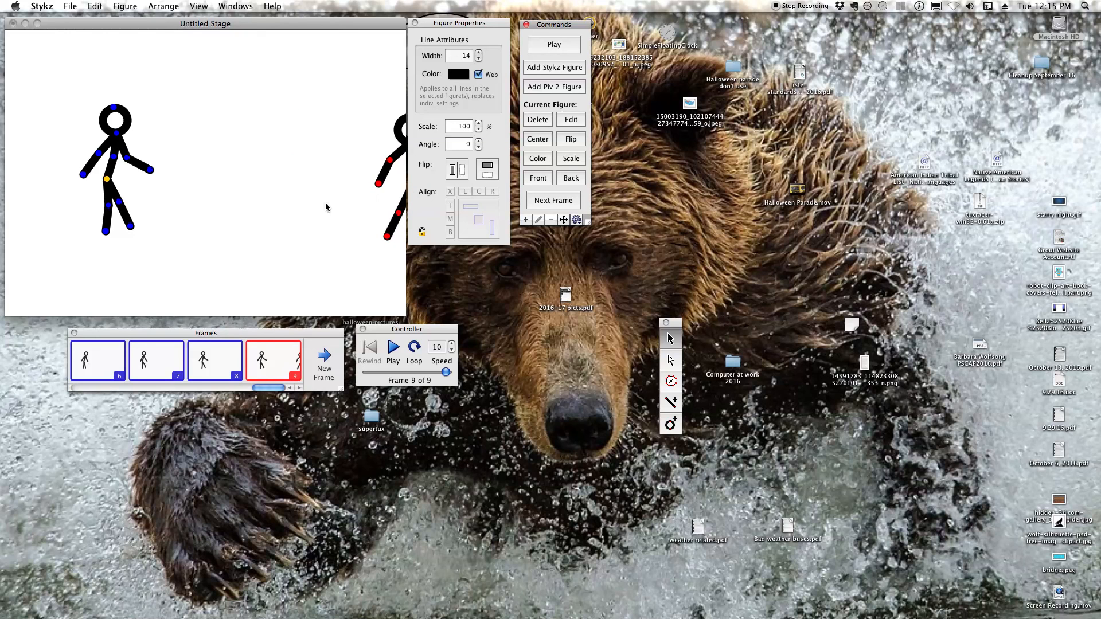
pyautogui.click(406, 172)
pyautogui.click(404, 205)
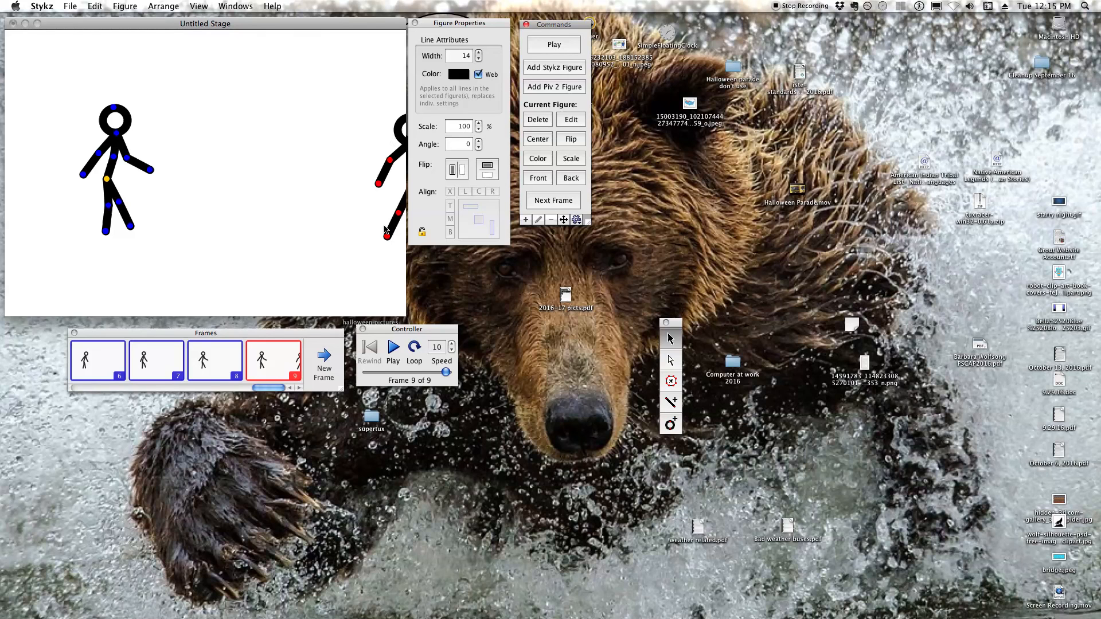
# Step: Add frame 10 and reposition the Figure Properties and stage windows so the stage's right-hand edge is uncovered
pyautogui.click(325, 357)
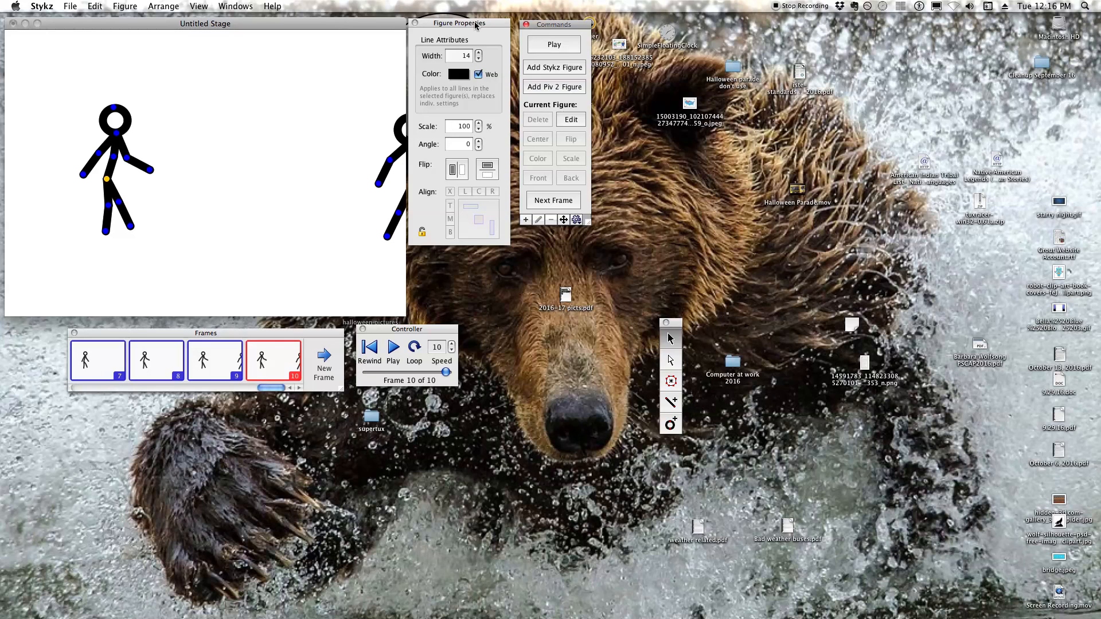
pyautogui.moveTo(479, 23); pyautogui.dragTo(680, 17)
pyautogui.moveTo(331, 26); pyautogui.dragTo(405, 22)
# Step: Shift the walking figure slightly right in frame 10 and play the animation to preview both figures
pyautogui.click(476, 148)
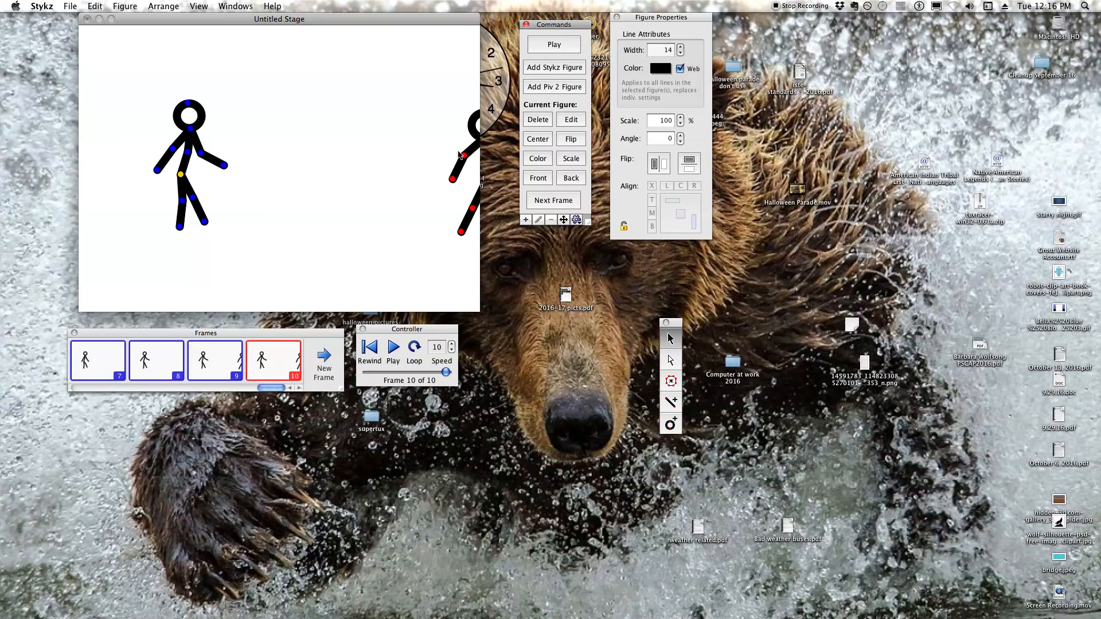
pyautogui.click(461, 163)
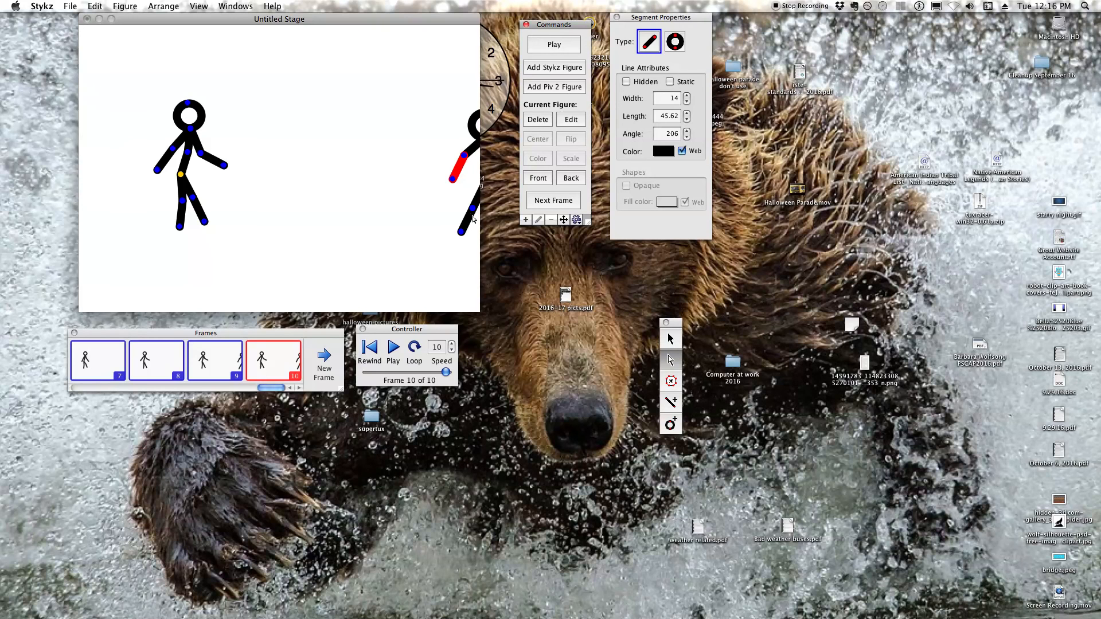
pyautogui.moveTo(183, 178); pyautogui.dragTo(196, 178)
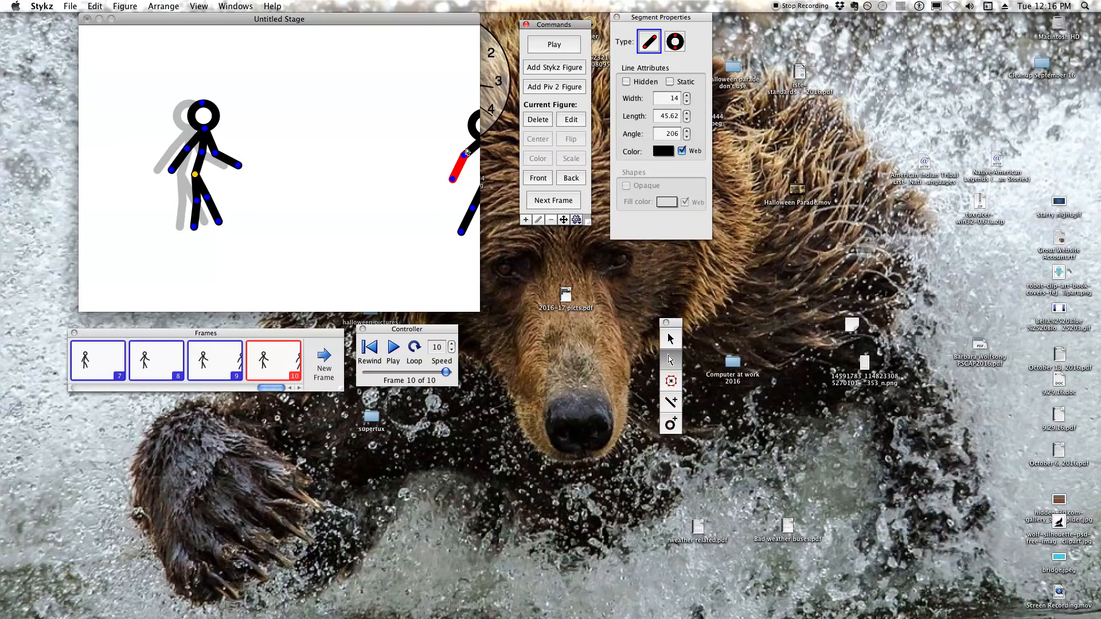
pyautogui.click(472, 151)
pyautogui.click(390, 347)
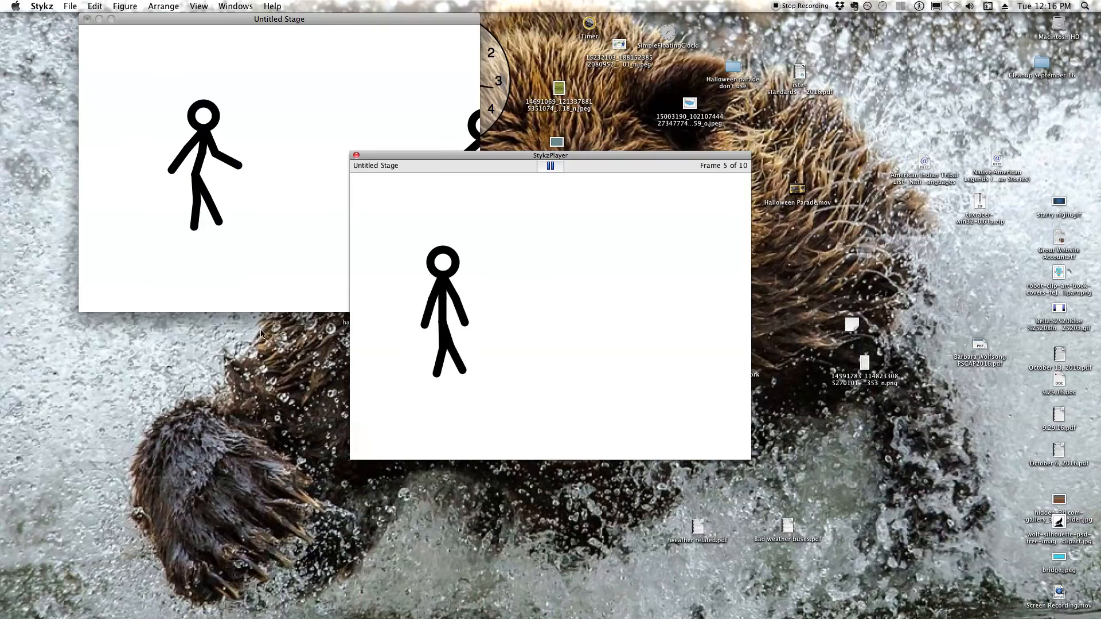